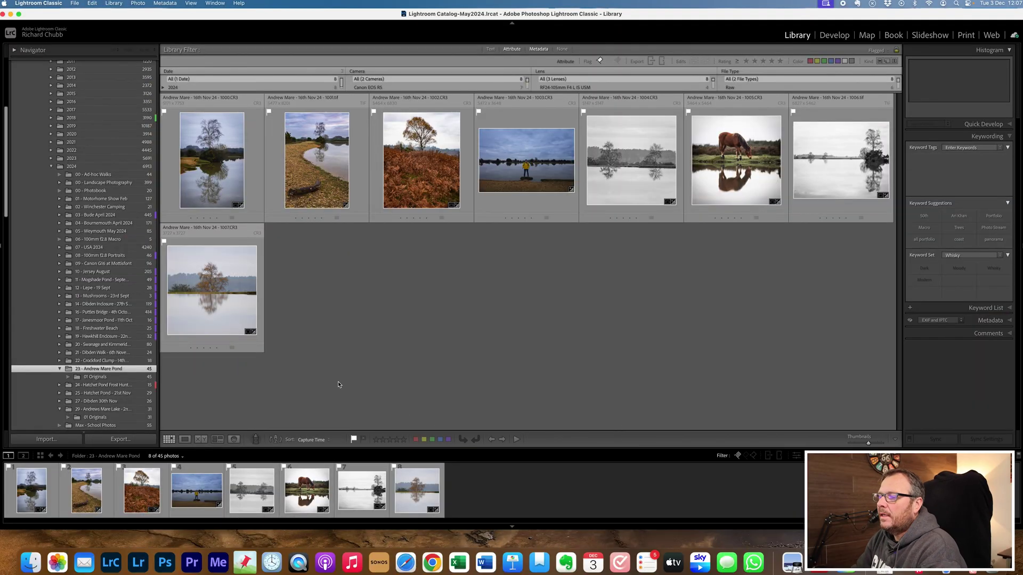
# Show the pond shoot folder in Finder and confirm 02 Final JPG Edits and 03 Social are empty.
pyautogui.click(31, 564)
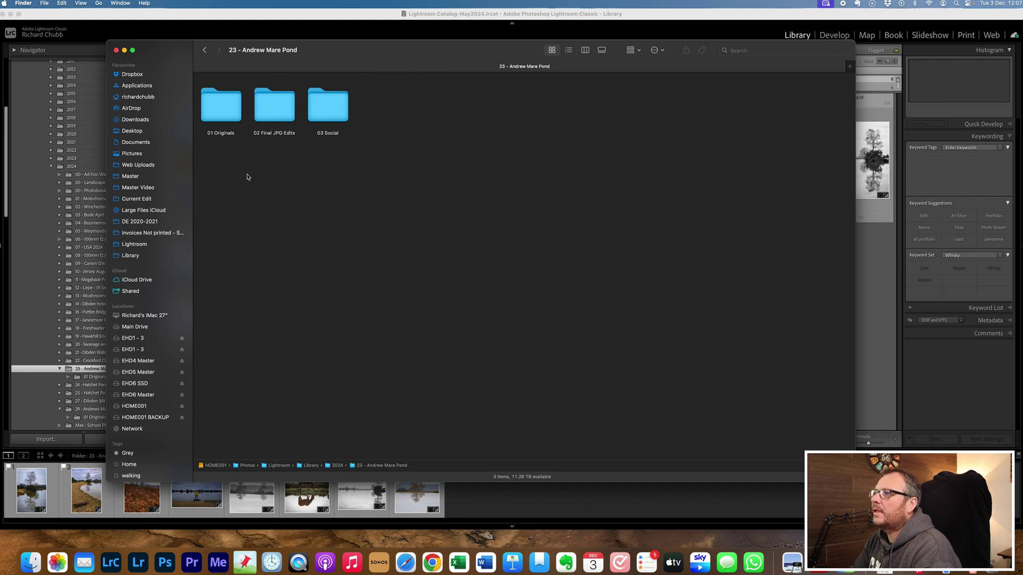
pyautogui.doubleClick(221, 116)
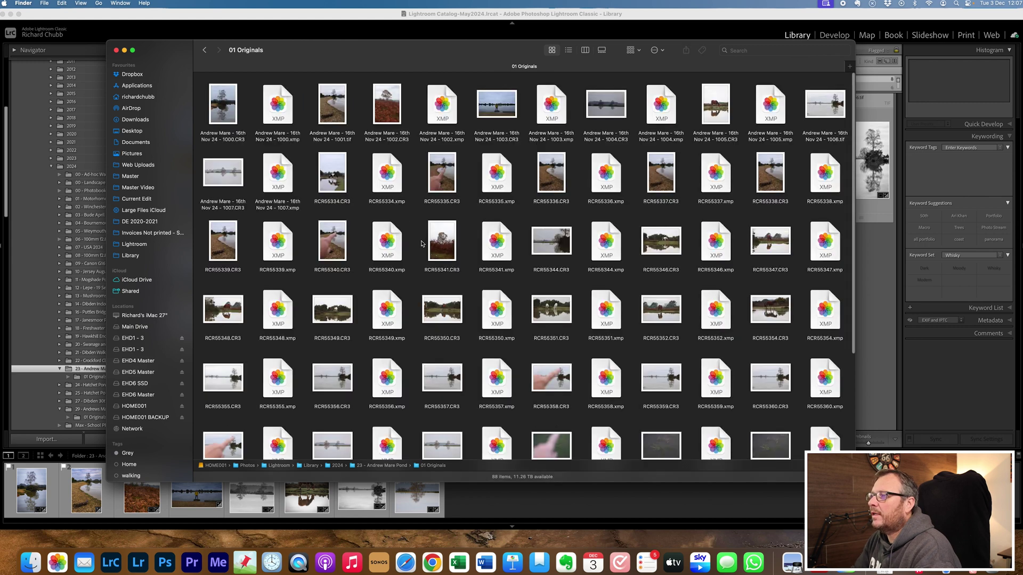
pyautogui.click(206, 51)
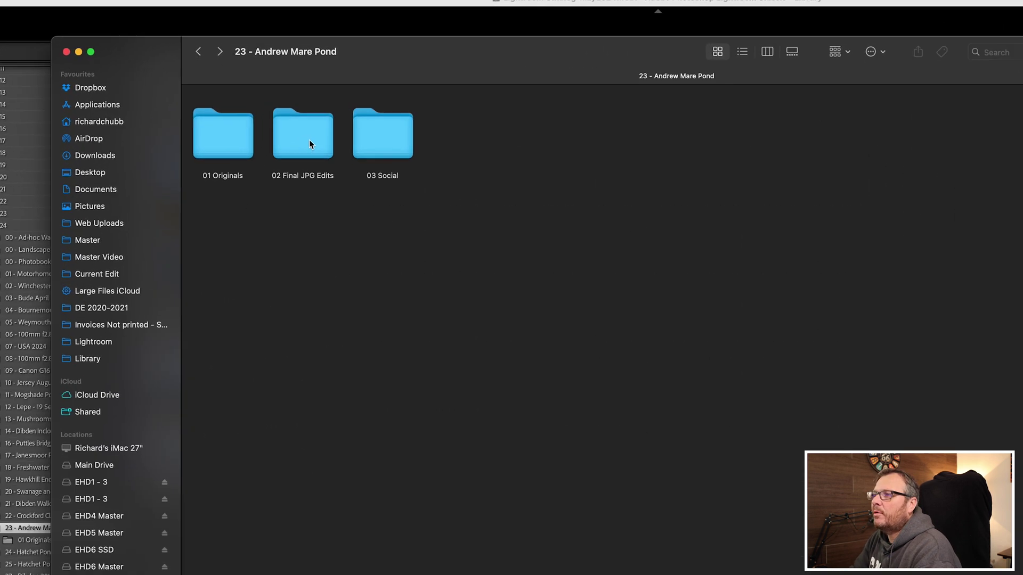
pyautogui.doubleClick(309, 140)
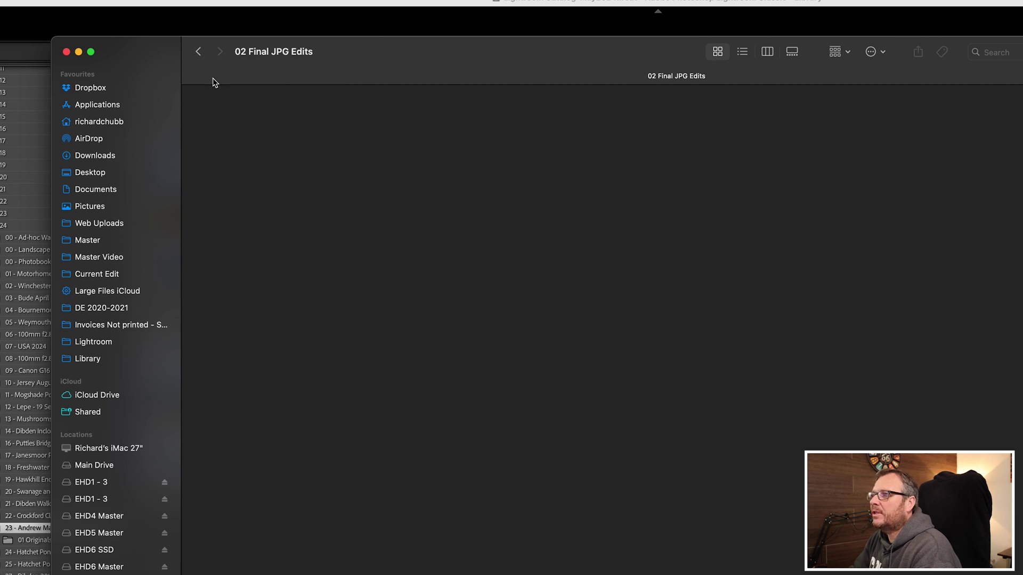
pyautogui.click(199, 53)
pyautogui.doubleClick(379, 141)
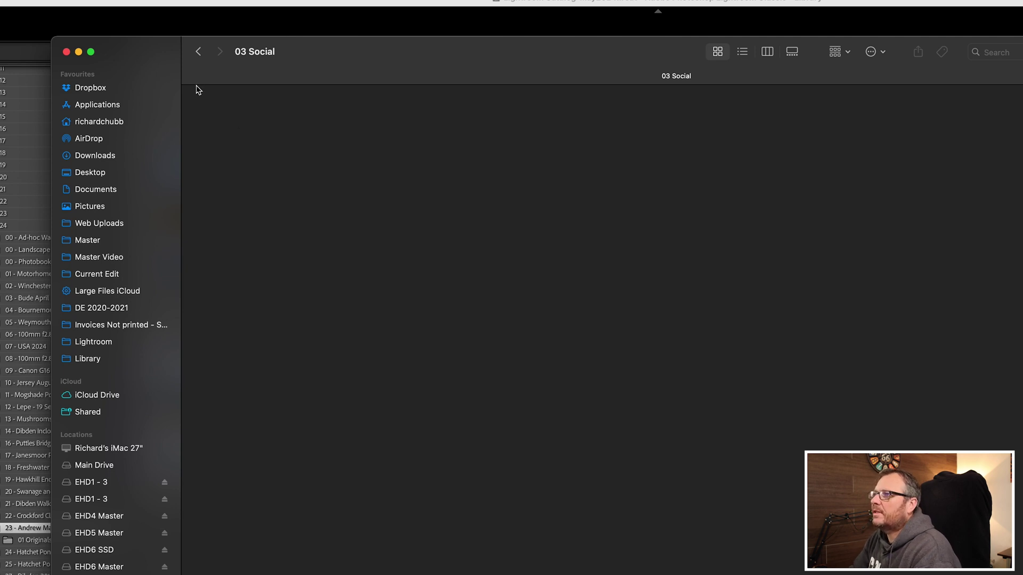
pyautogui.click(198, 51)
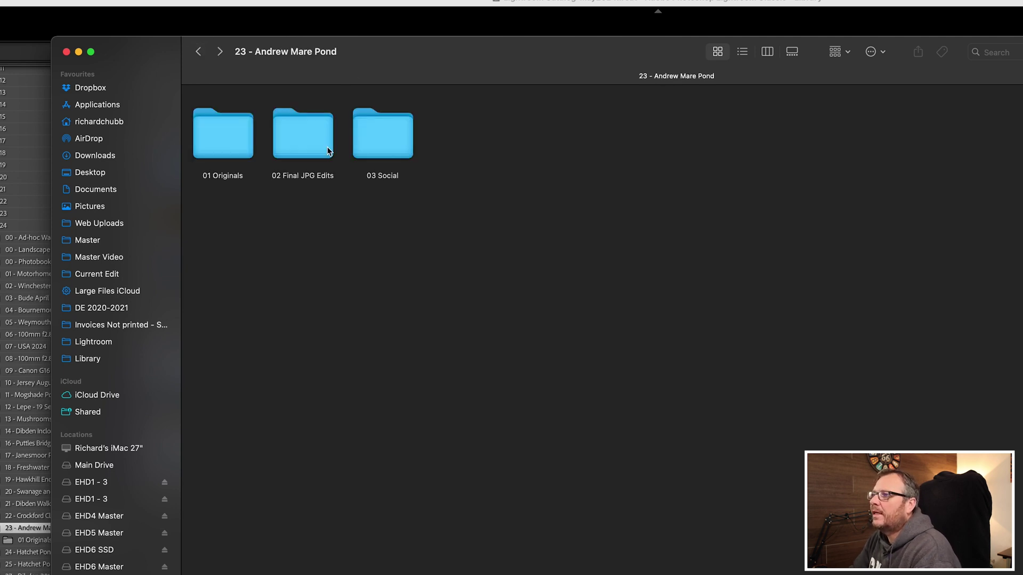
pyautogui.click(303, 134)
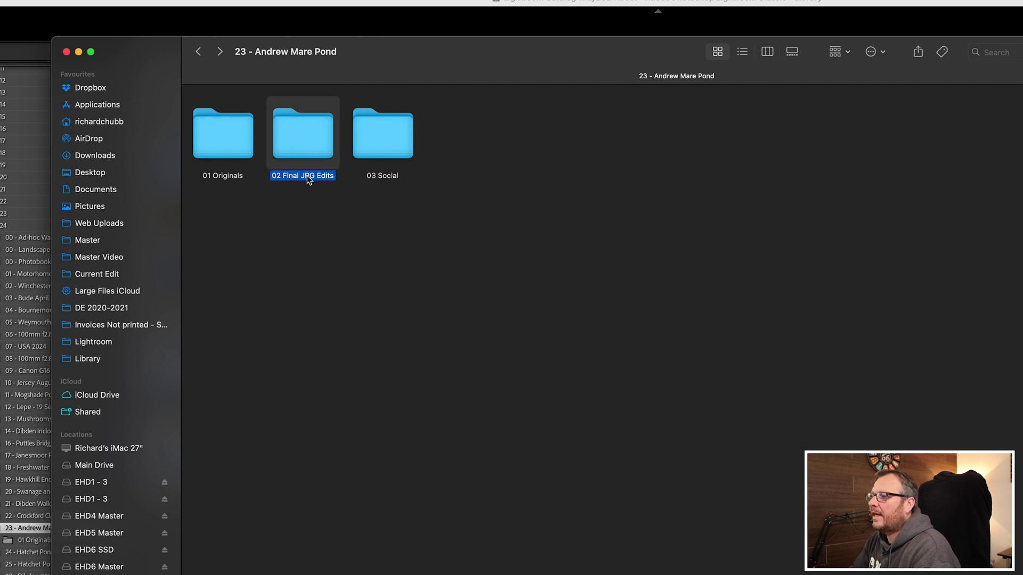
# Back in Lightroom, filter the 01 Originals folder down to its eight flagged photos.
pyautogui.click(199, 26)
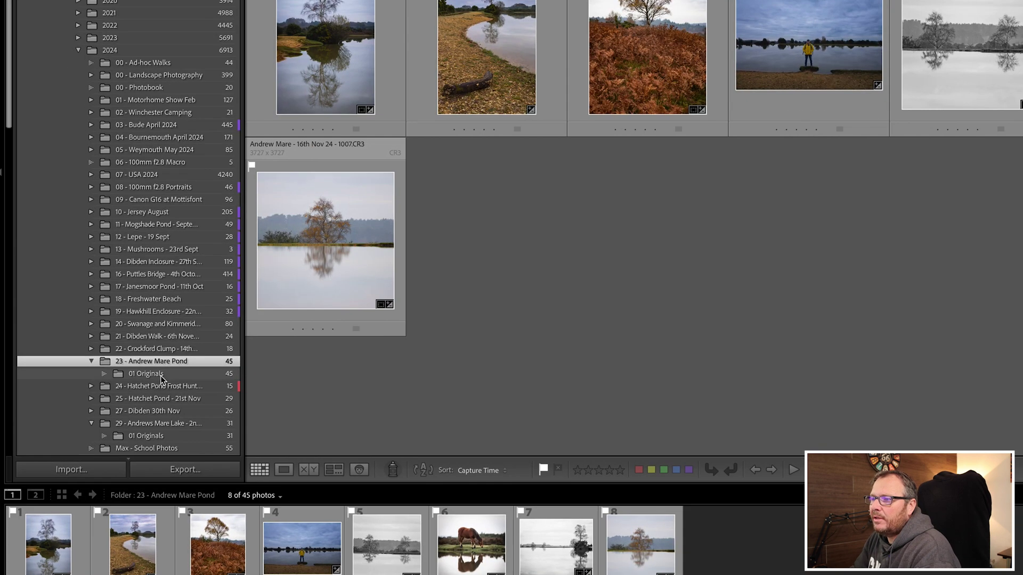
pyautogui.click(145, 374)
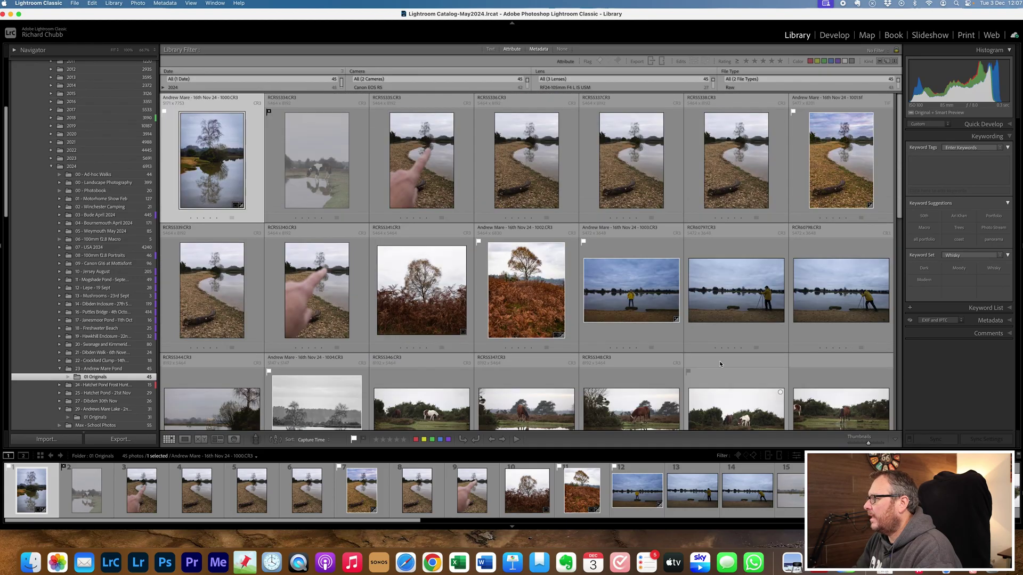
pyautogui.click(738, 456)
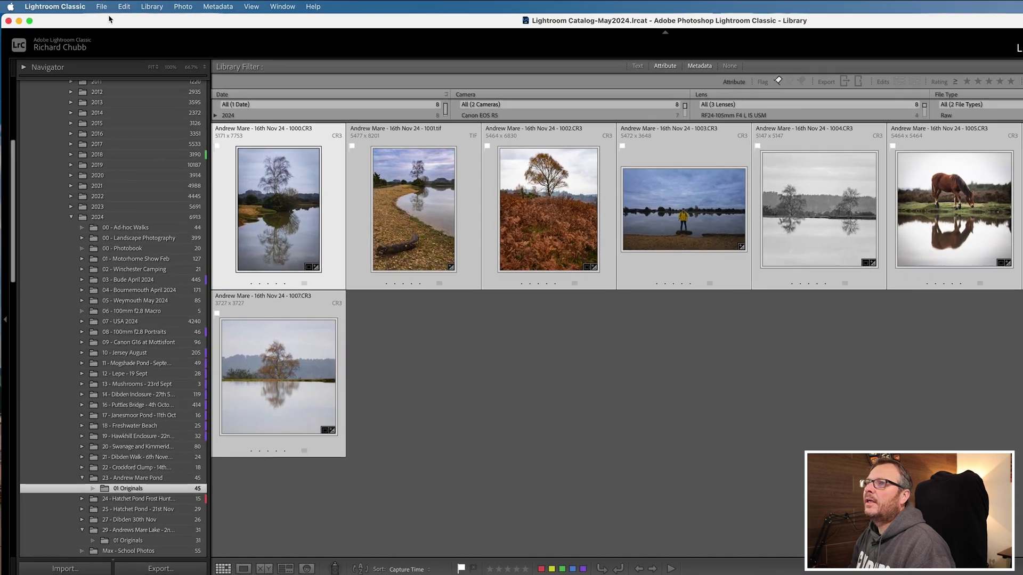
# Open Export for the eight photos with the Final JPG Edits preset and Export To 'Choose folder later'.
pyautogui.click(79, 4)
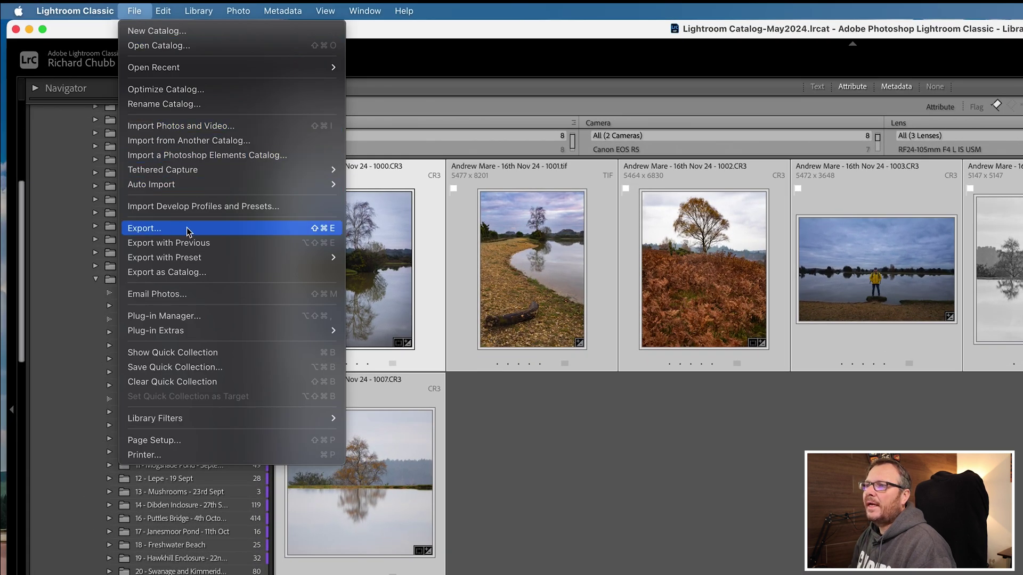
pyautogui.click(281, 230)
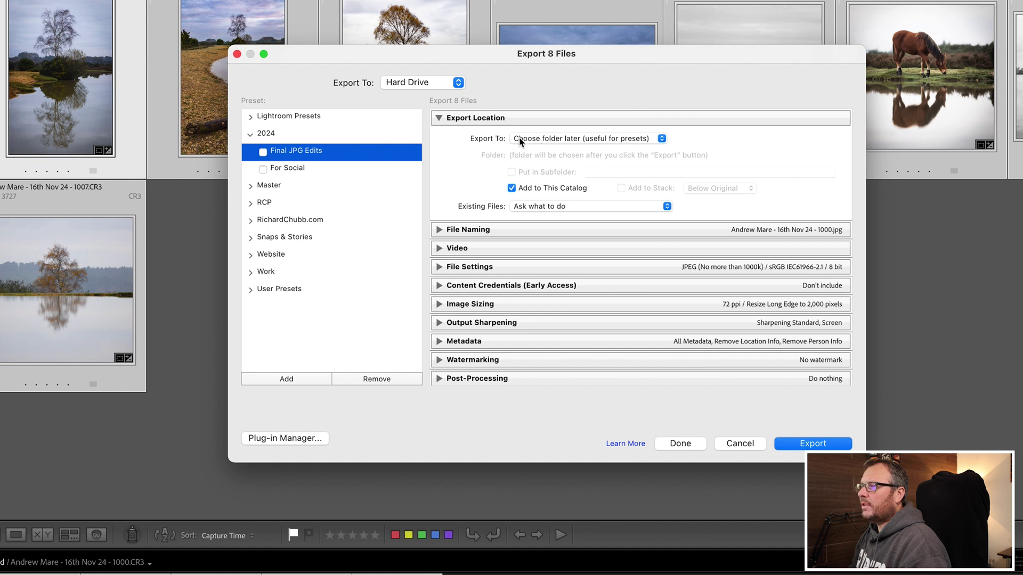
pyautogui.click(550, 140)
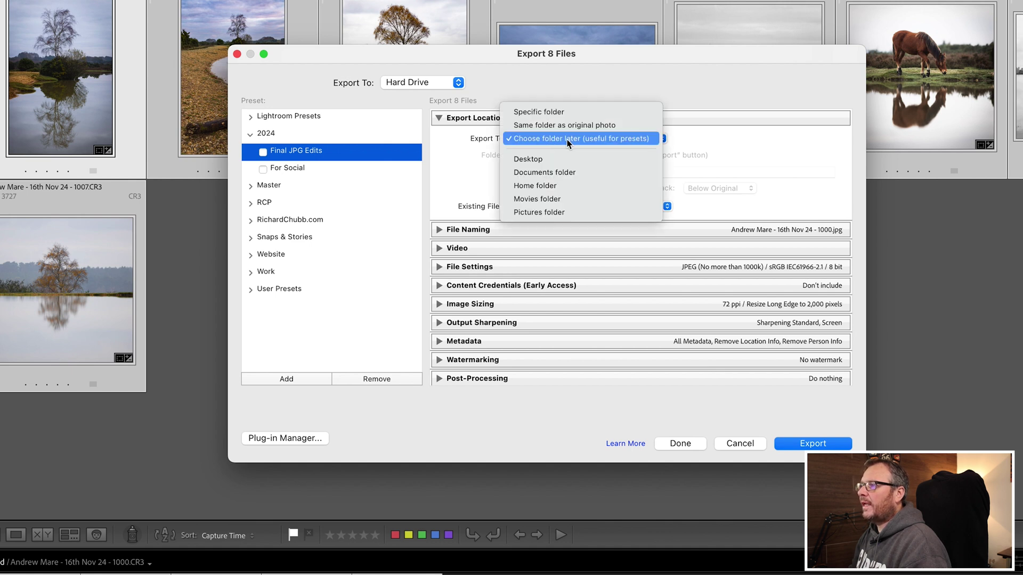
pyautogui.click(564, 138)
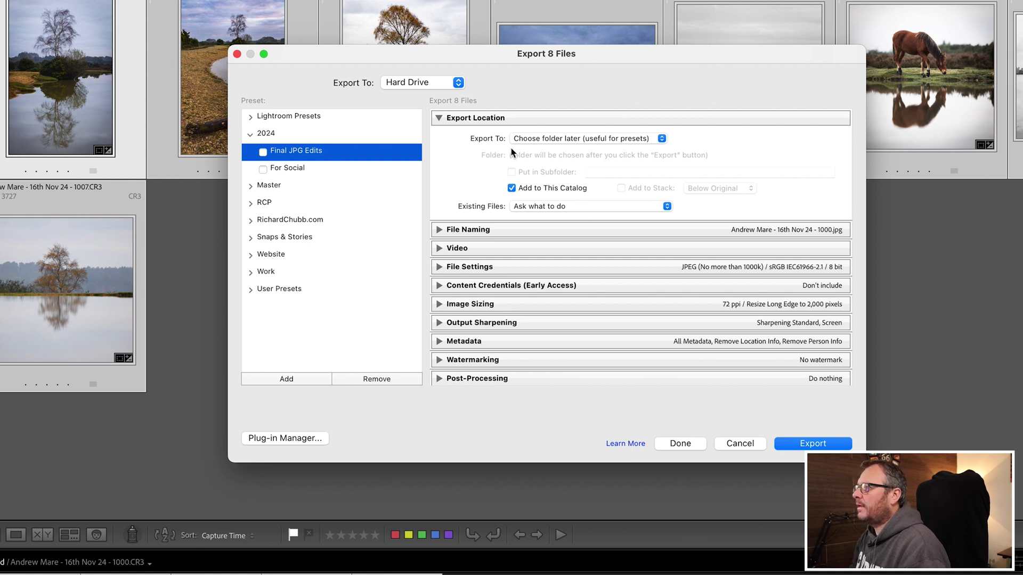
# Start the export and pick 2024 > 23 - Andrew Mare Pond > 02 Final JPG Edits as destination.
pyautogui.click(812, 444)
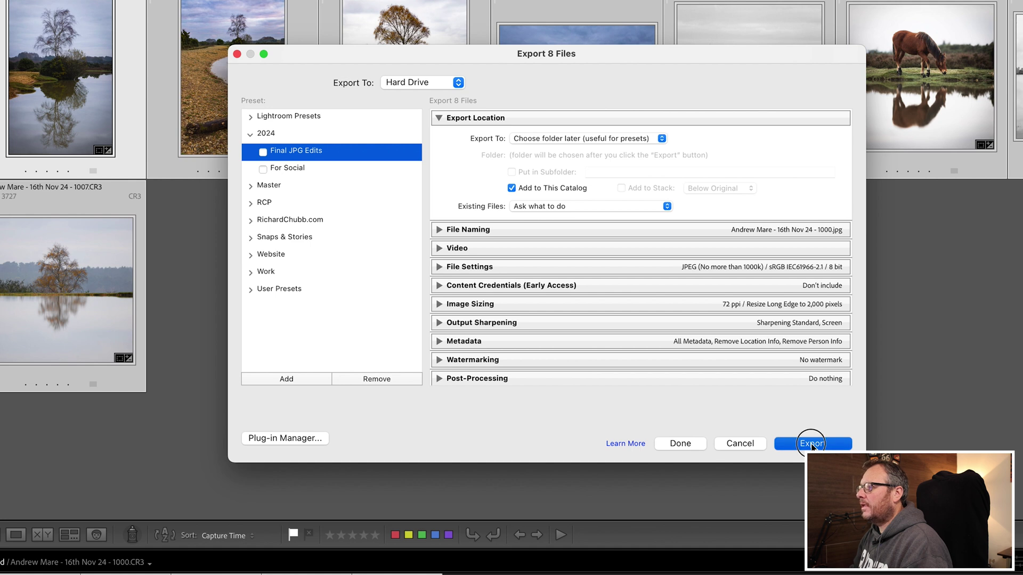
pyautogui.click(234, 312)
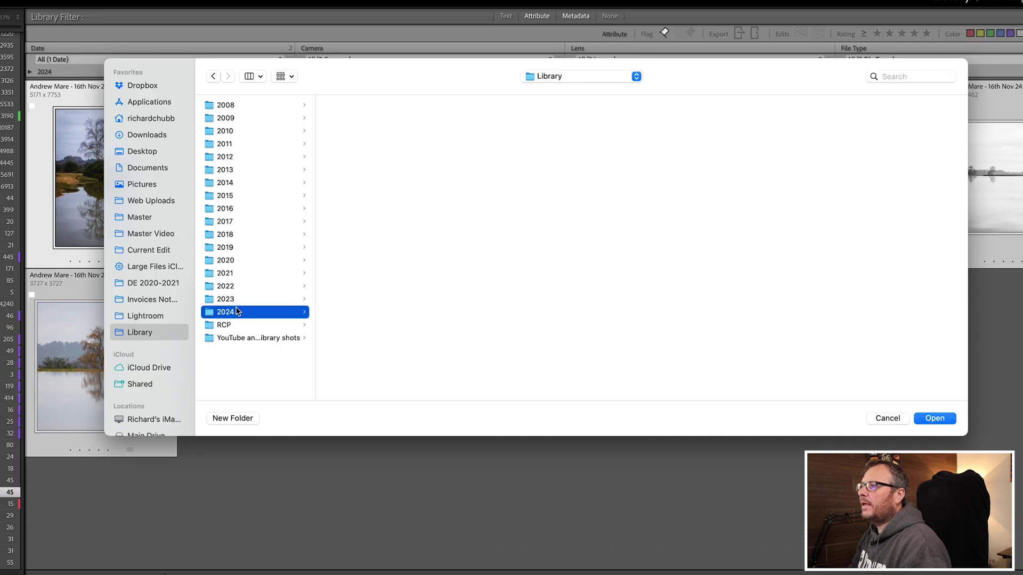
pyautogui.scroll(-5, 370, 347)
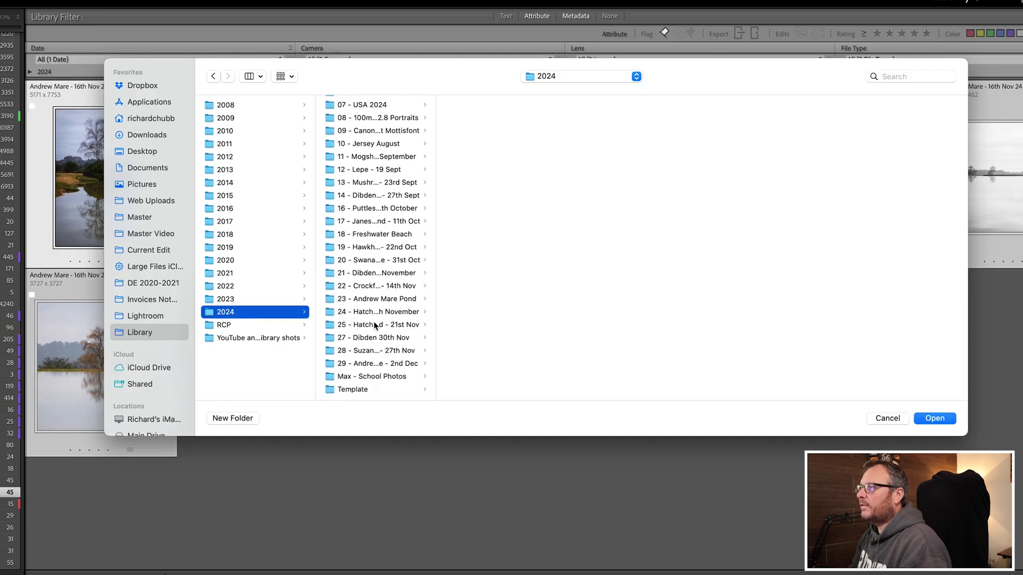
pyautogui.click(375, 300)
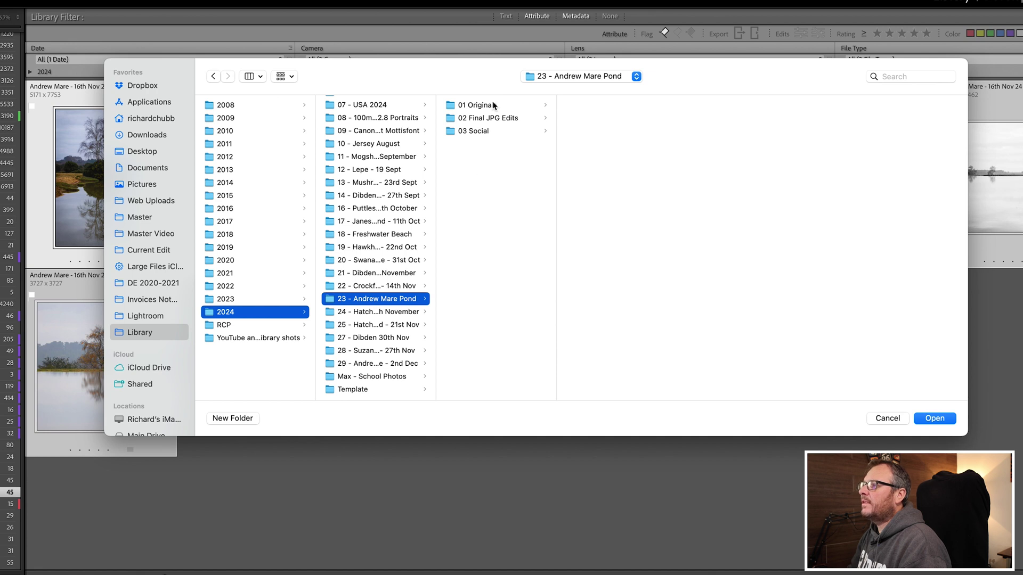
pyautogui.click(469, 119)
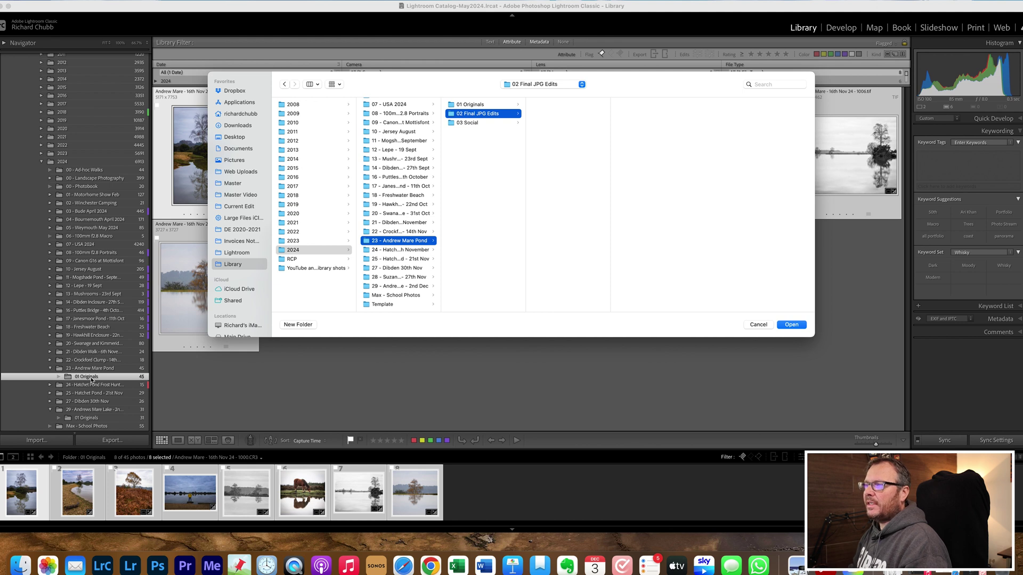
# Confirm the 02 Final JPG Edits destination to begin exporting, then view that folder's arriving JPEGs.
pyautogui.click(792, 325)
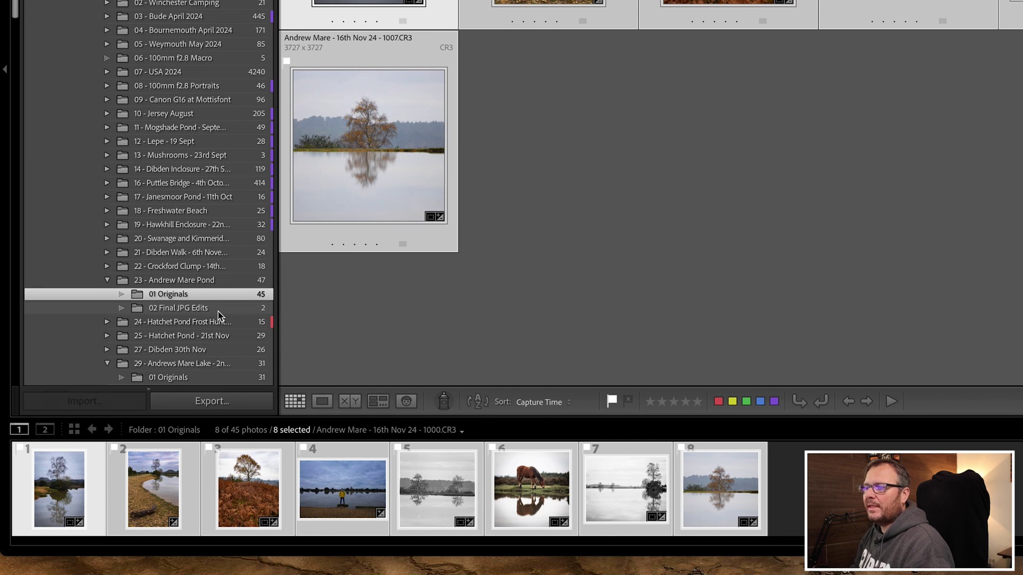
pyautogui.click(218, 309)
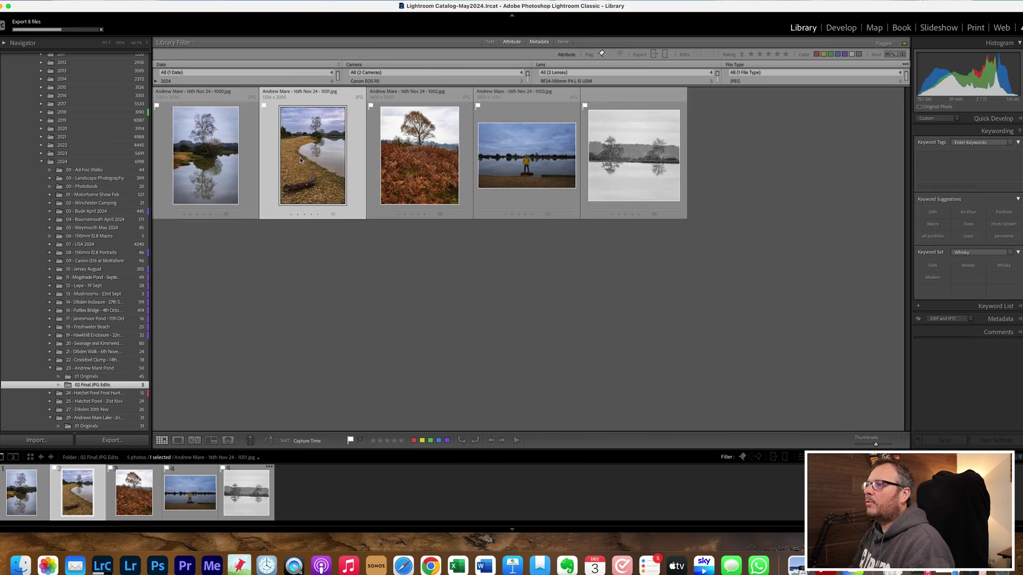
# Check in Loupe that 1004.jpg is 2000 x 2000 pixels, then return to the grid of eight JPEGs.
pyautogui.doubleClick(615, 165)
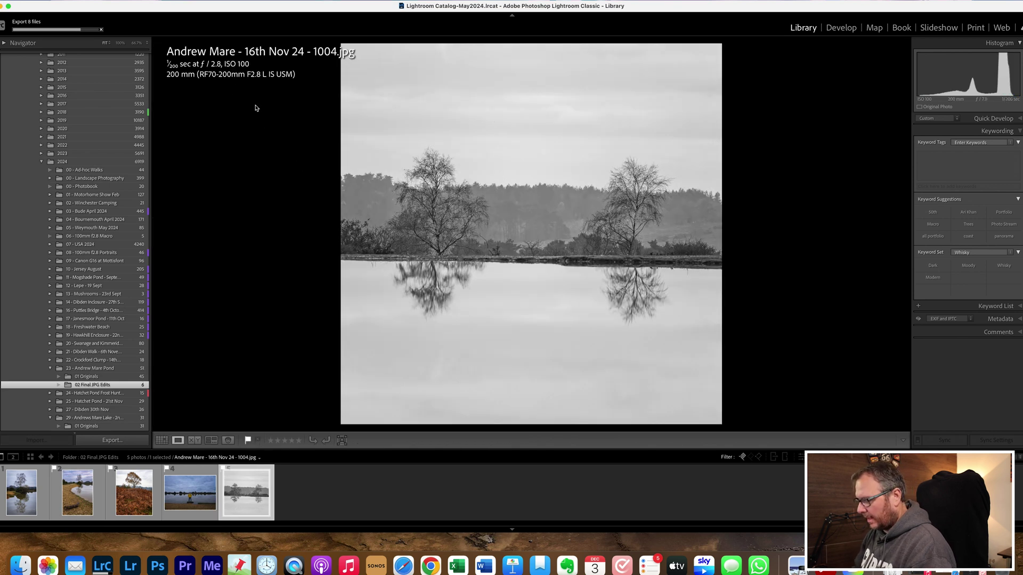
pyautogui.press('i')
pyautogui.press('i')
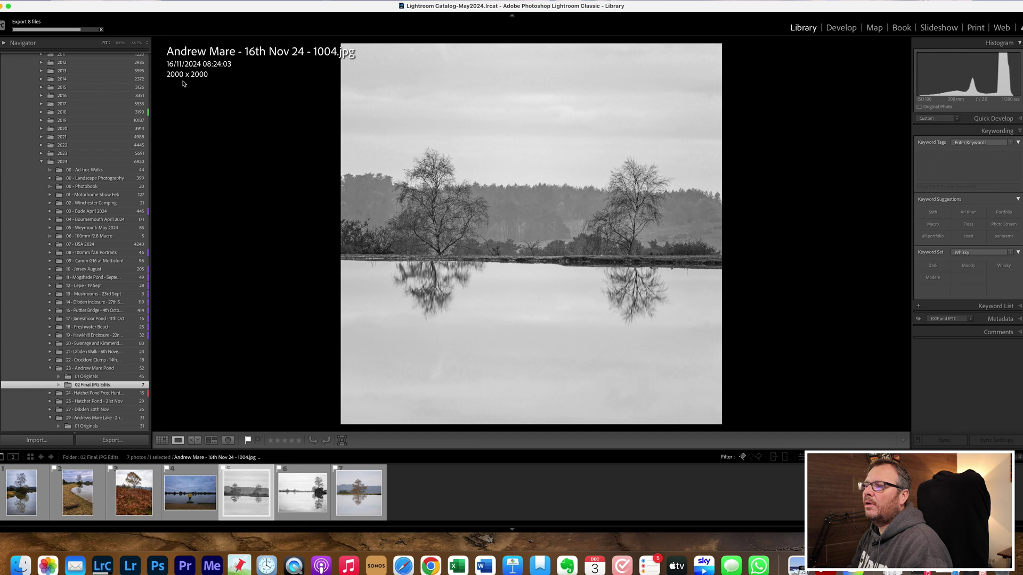
pyautogui.press('g')
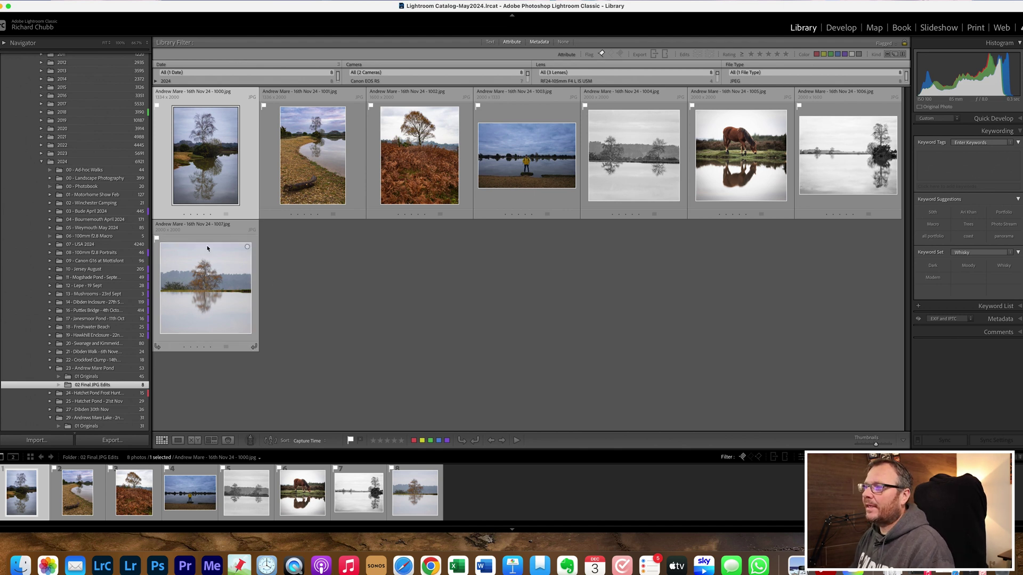
# Compare exported 1000.jpg against its 1000.CR3 original in Loupe, then select the 23 - Andrew Mare Pond folder.
pyautogui.press('e')
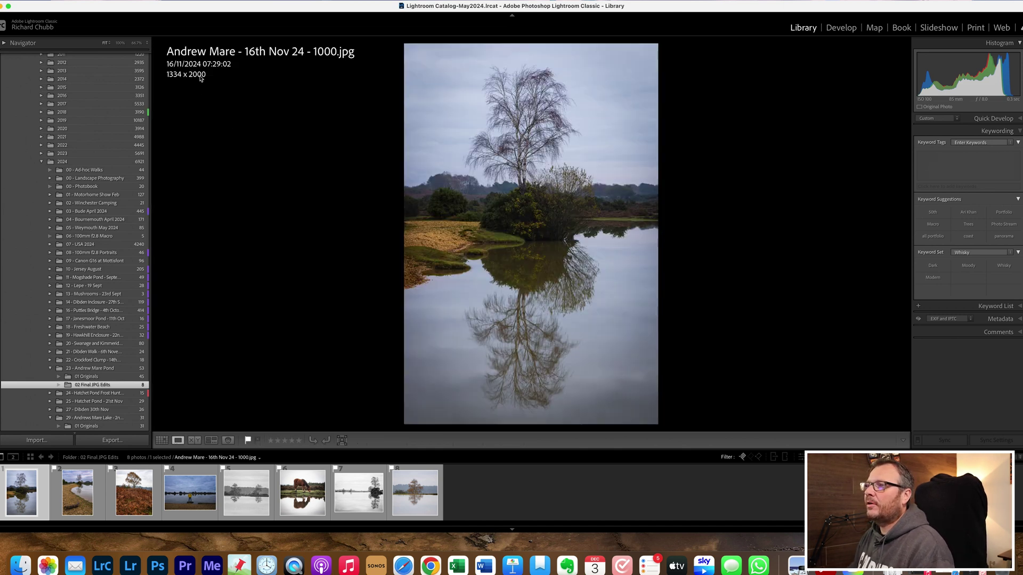
pyautogui.click(130, 377)
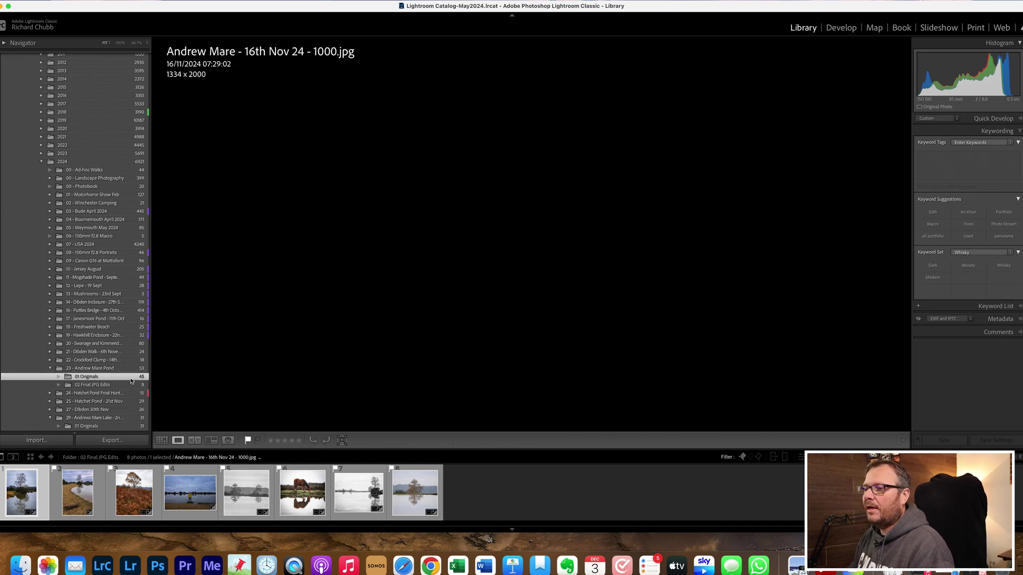
pyautogui.click(128, 387)
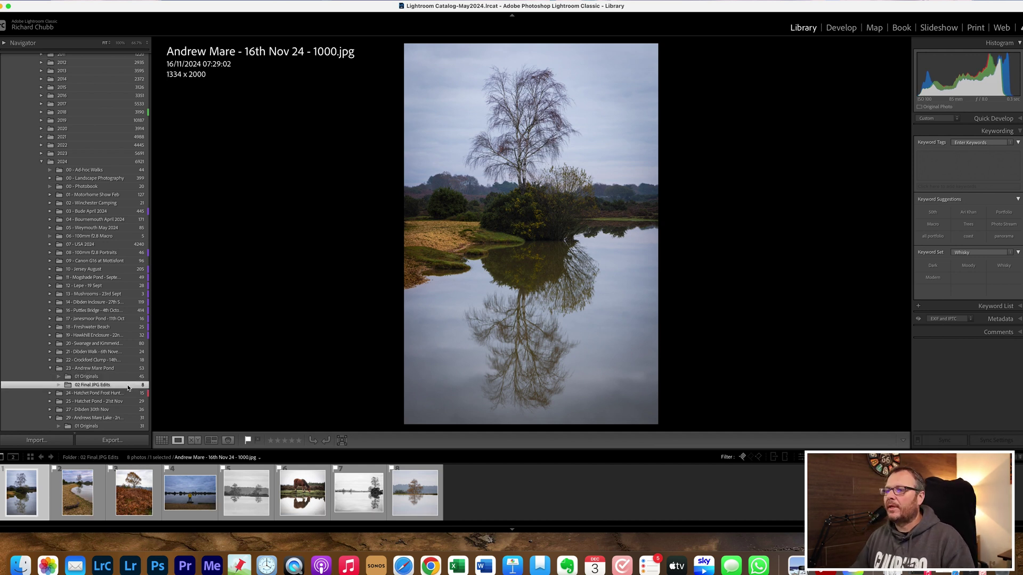
pyautogui.click(129, 378)
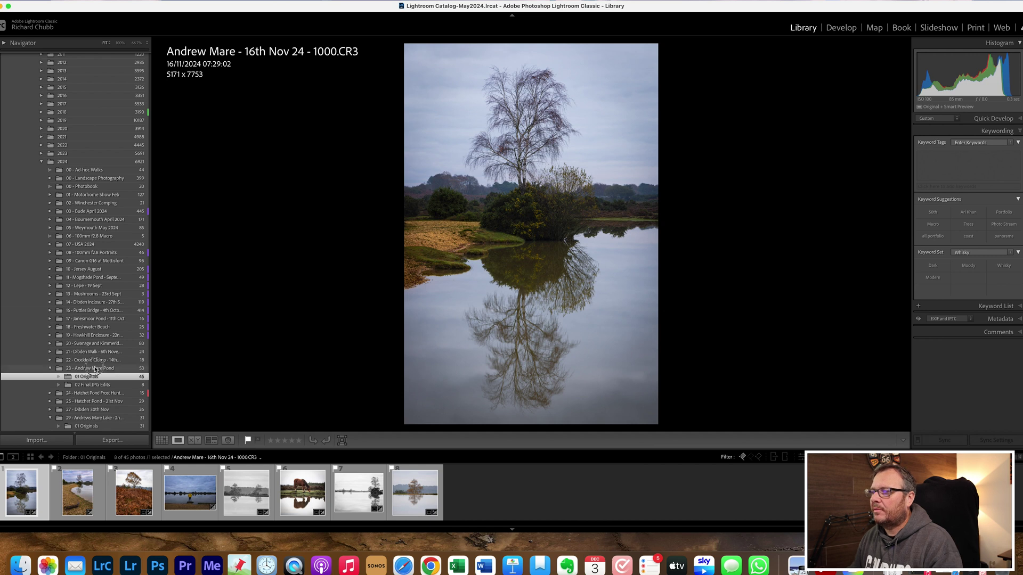
pyautogui.click(98, 368)
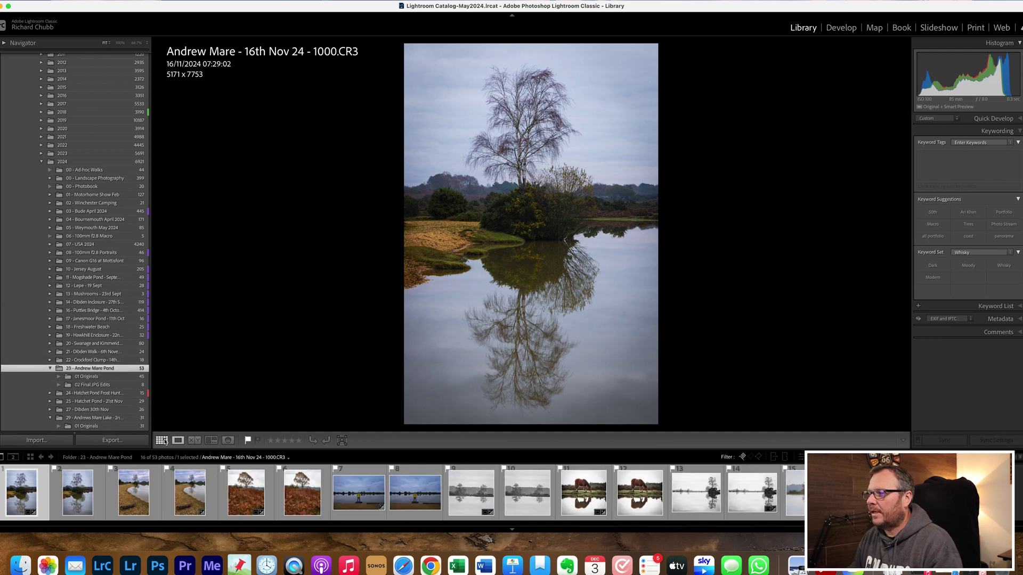
# Switch to Grid view to see the sixteen pond photos as paired CR3 originals and JPG exports.
pyautogui.click(161, 440)
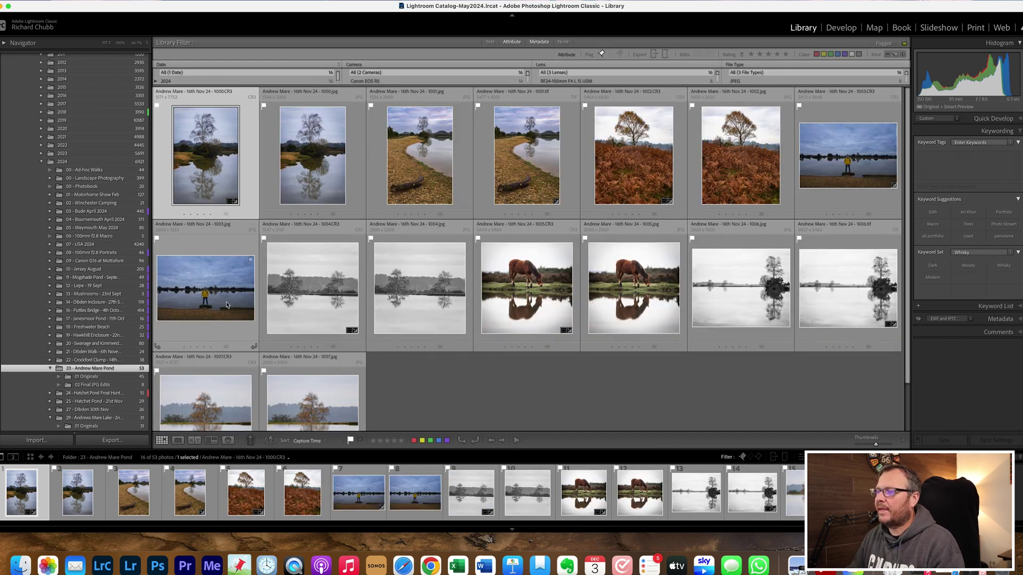